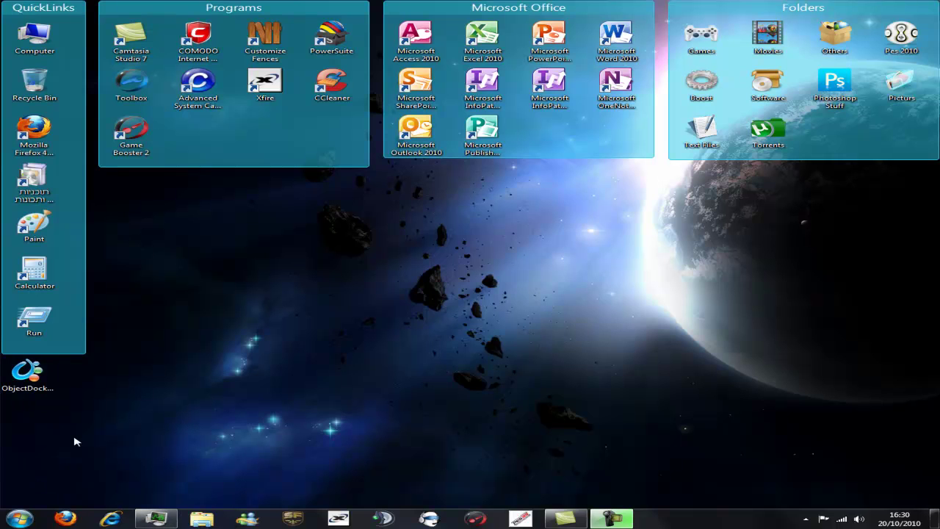
- Download the ObjectDock 2.0 installer from the CNET bookmark to the desktop, then minimize Firefox
left_click(63, 518)
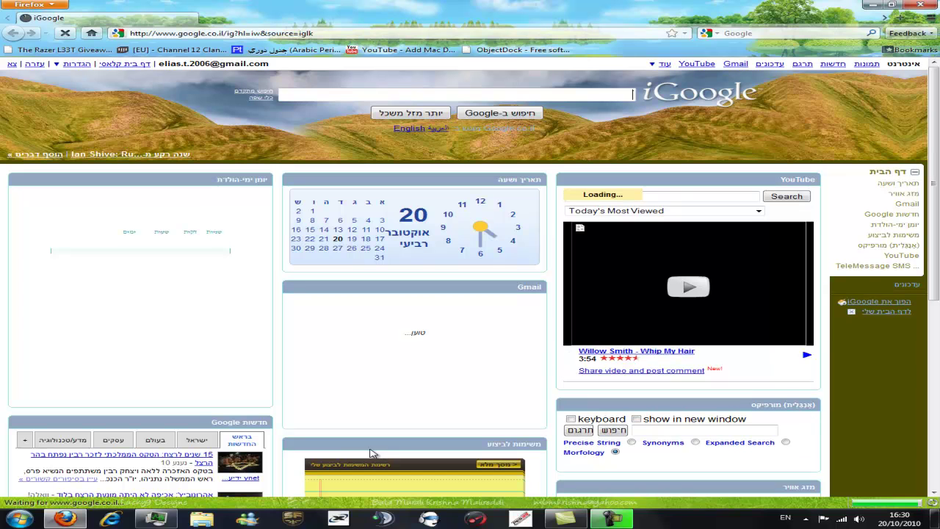
left_click(504, 50)
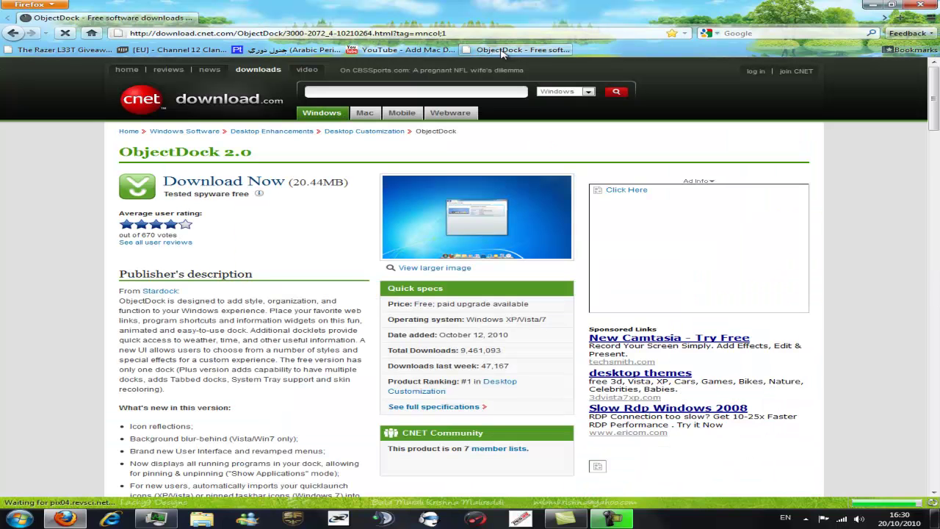
left_click(232, 191)
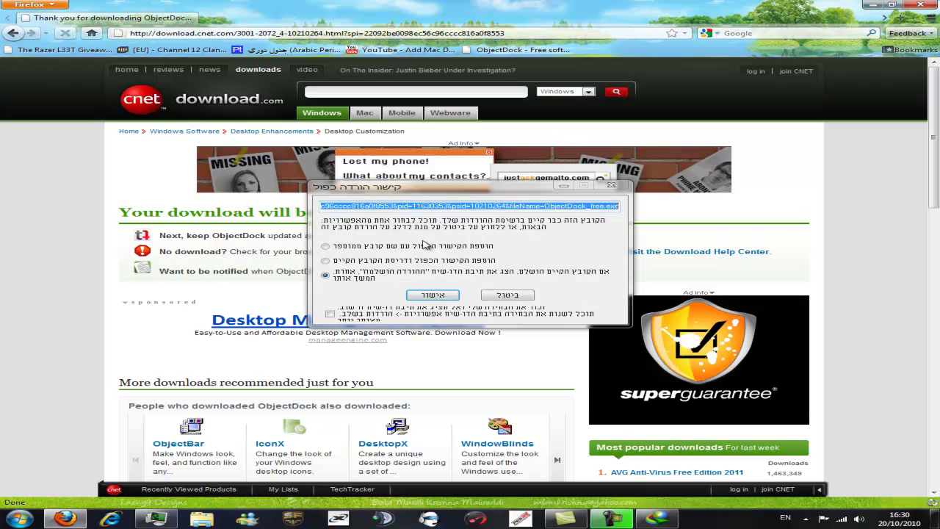
left_click(433, 295)
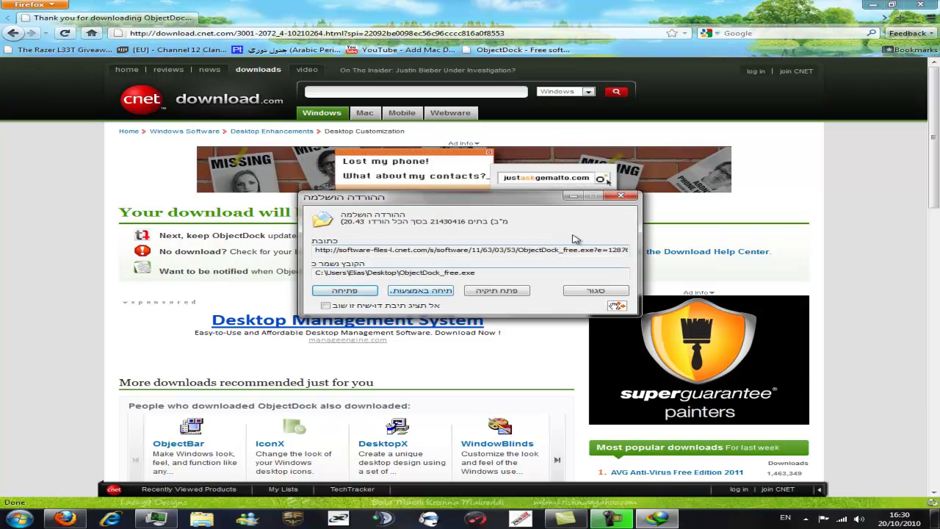
left_click(621, 195)
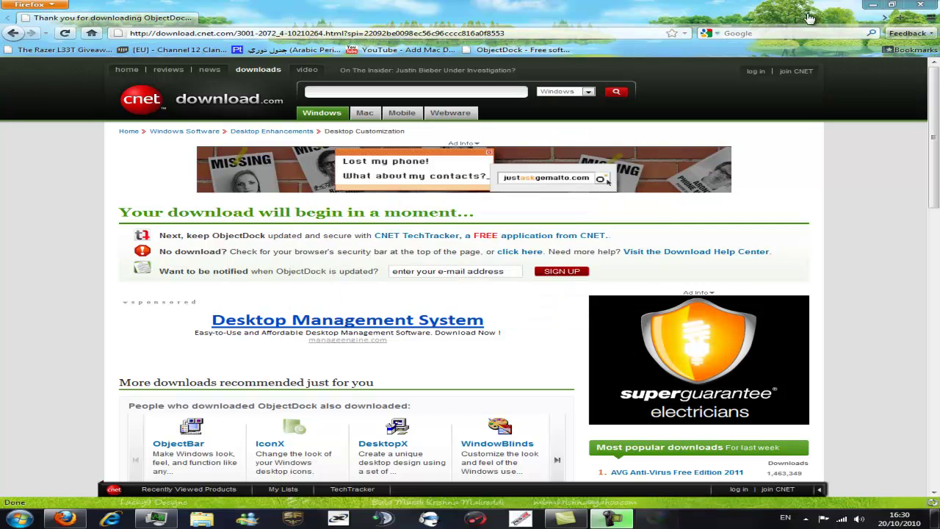
left_click(874, 6)
left_click_drag(22, 382, 412, 350)
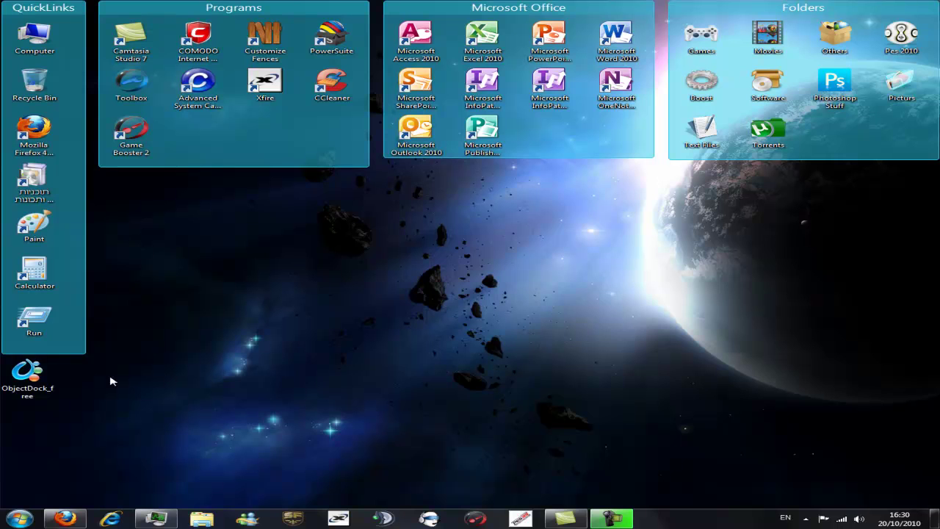
- Run the ObjectDock_free installer from the desktop and close Firefox from its taskbar jump list
left_click(23, 383)
double_click(28, 383)
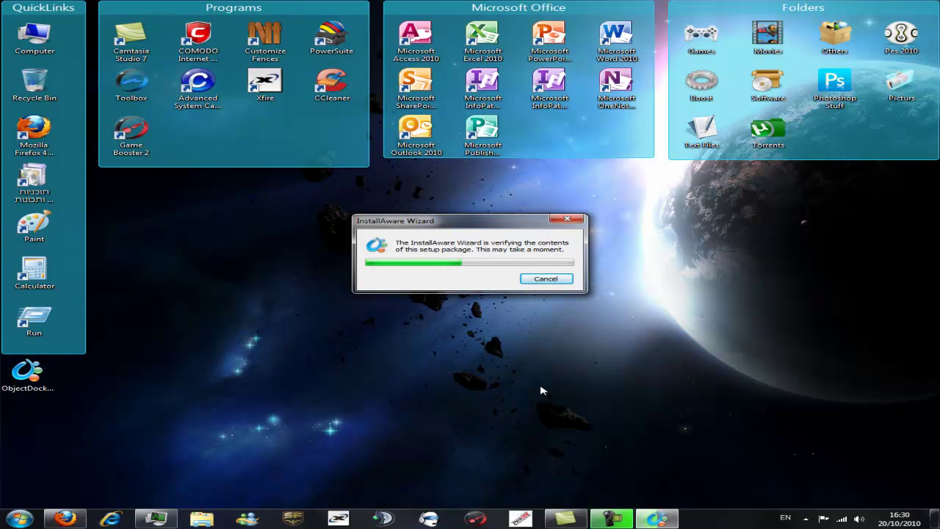
right_click(41, 514)
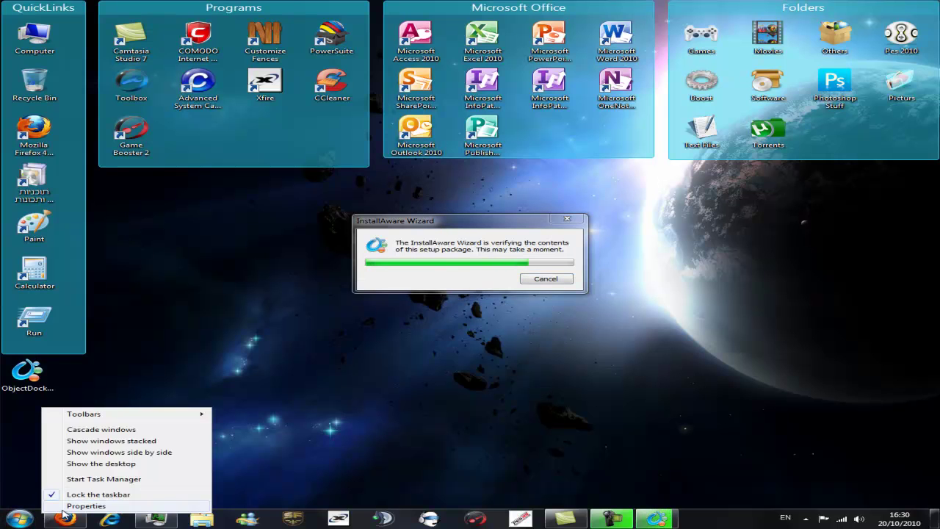
right_click(66, 518)
left_click(55, 490)
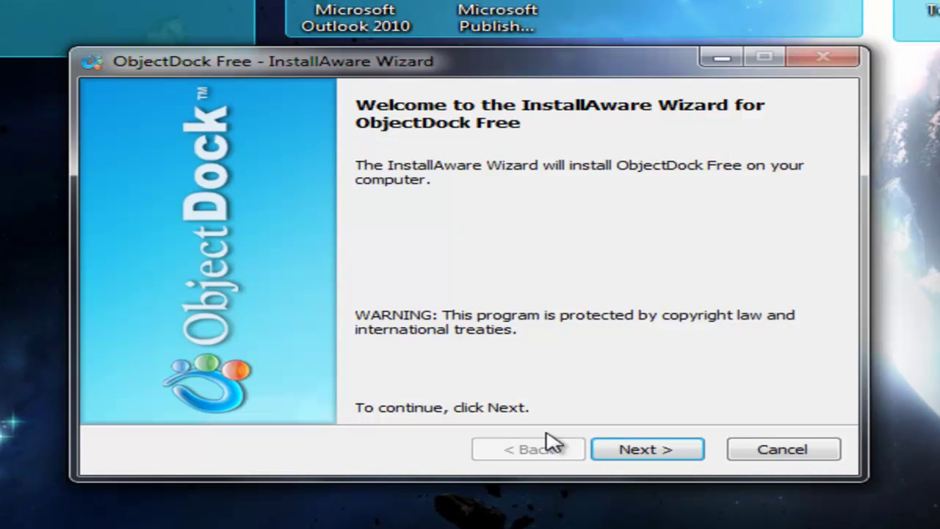
- Move past the welcome page and accept the license agreement in the installer
left_click(660, 450)
left_click(220, 402)
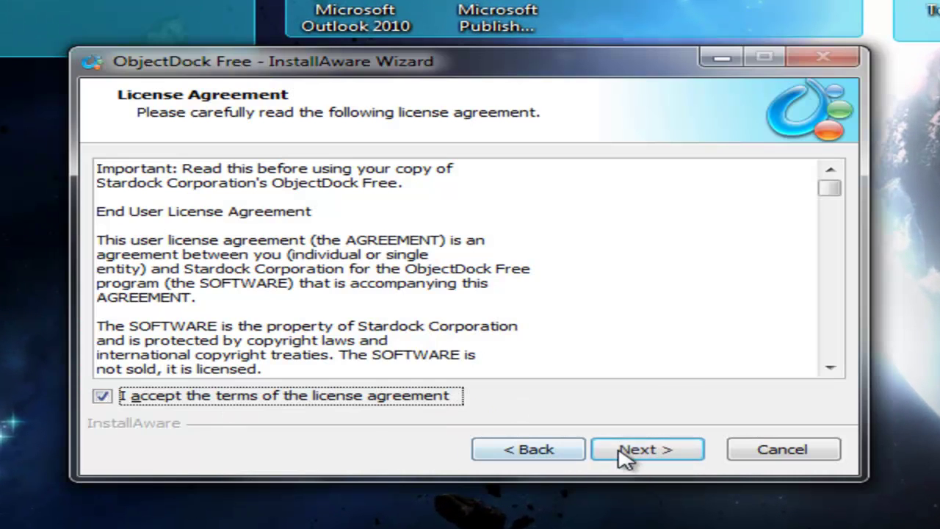
left_click(633, 452)
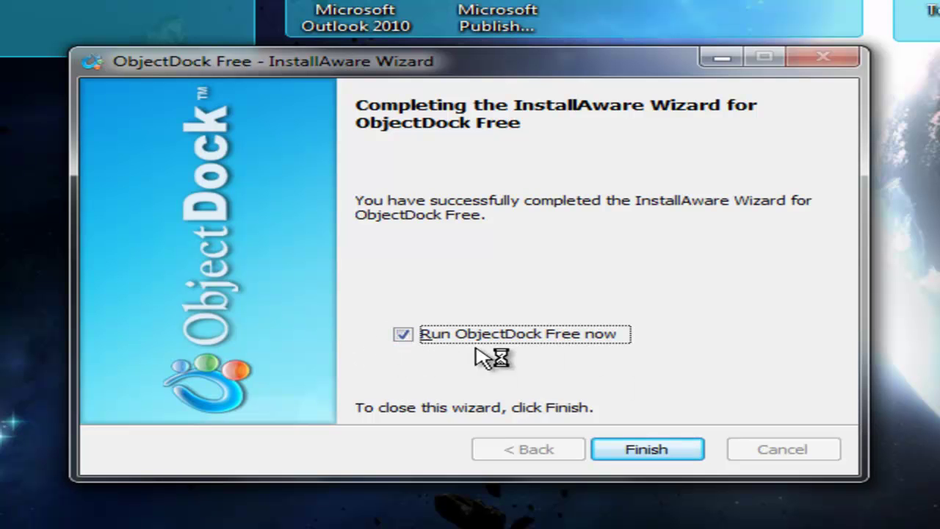
- Finish setup with 'Run ObjectDock Free now' checked, then close the Internet Explorer window it opened
left_click(620, 448)
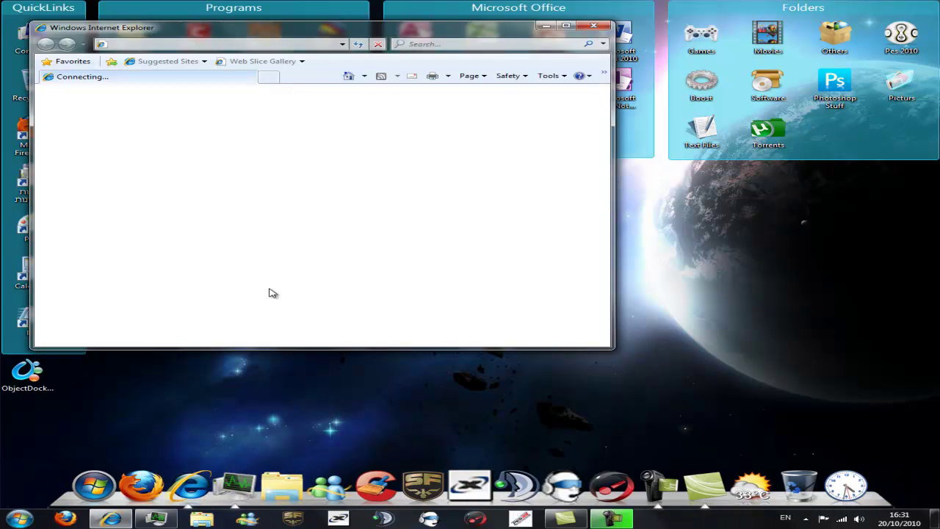
left_click(592, 28)
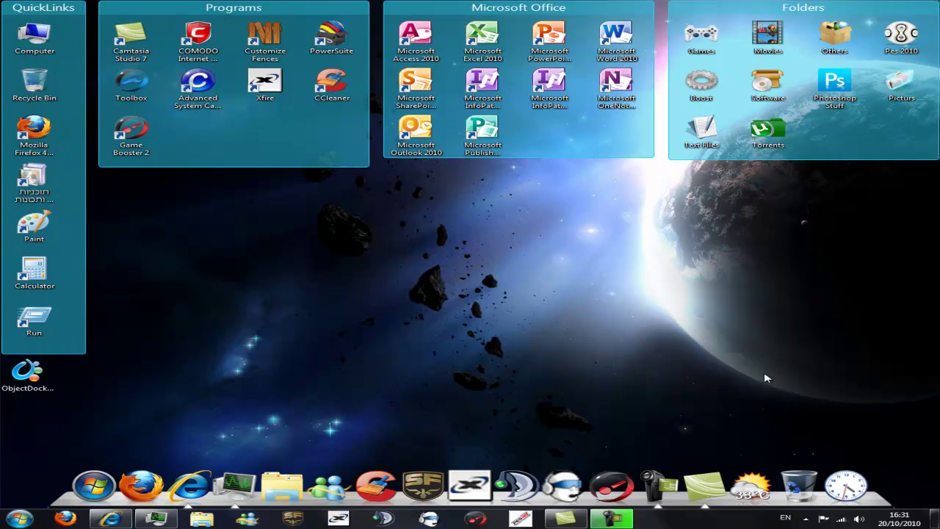
- View the weather docklet's five-day forecast, then open its properties showing Haifa, Israel
right_click(743, 486)
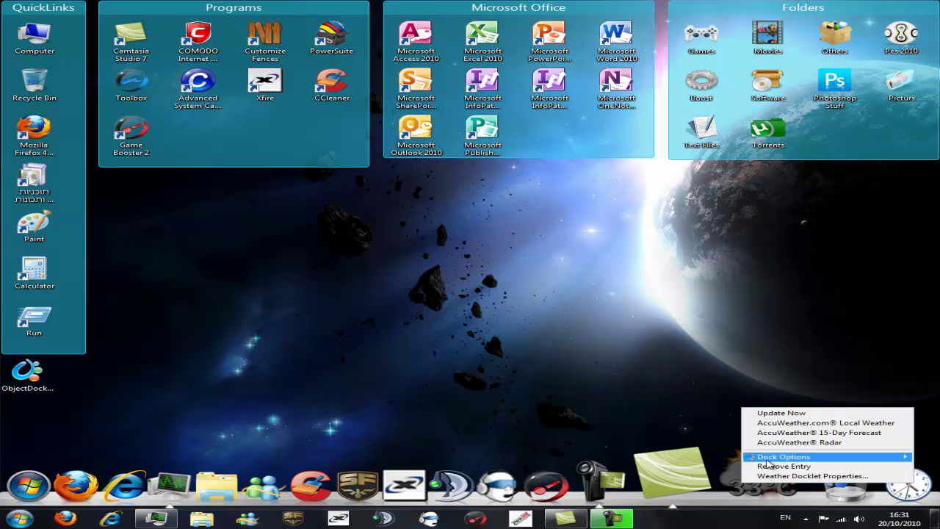
left_click(598, 360)
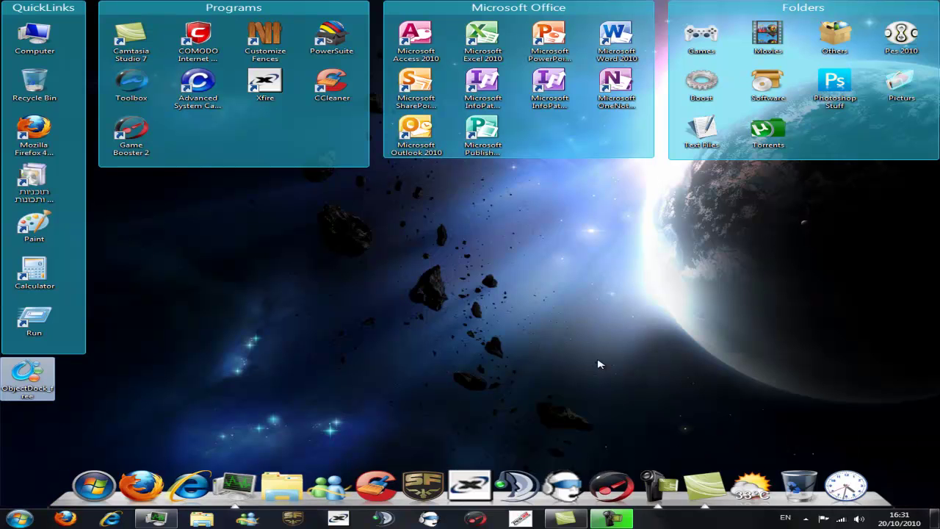
left_click(756, 491)
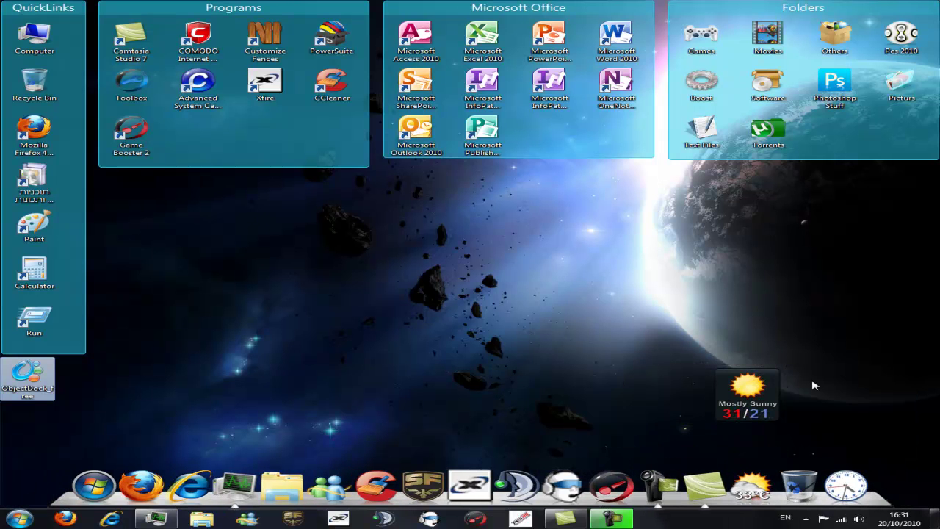
left_click(746, 485)
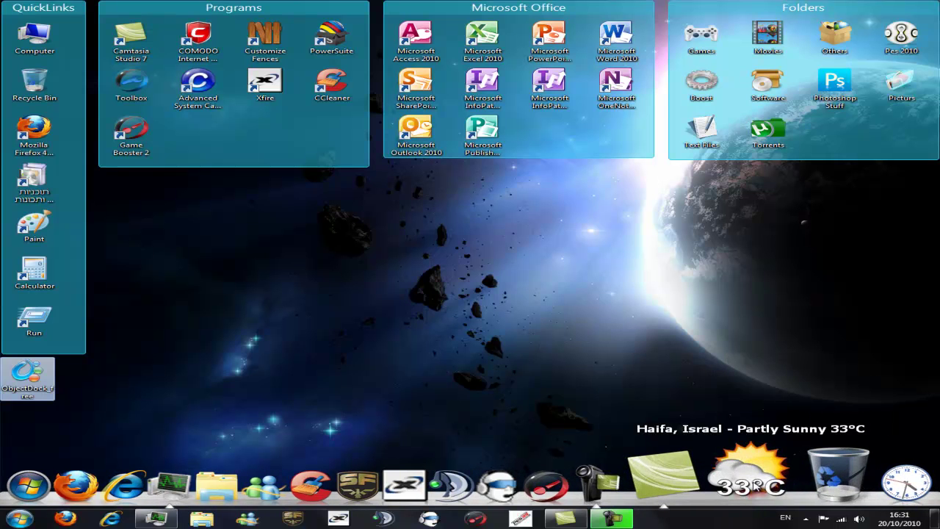
right_click(752, 483)
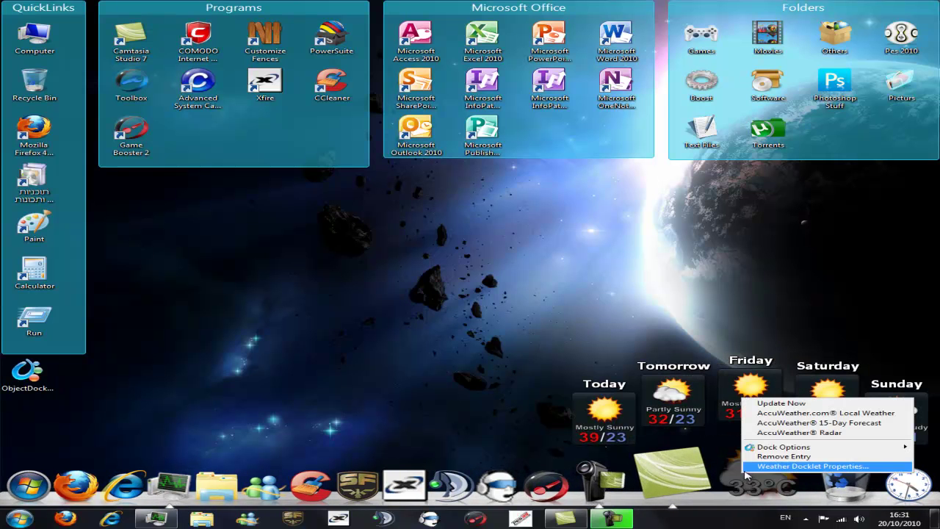
left_click(783, 467)
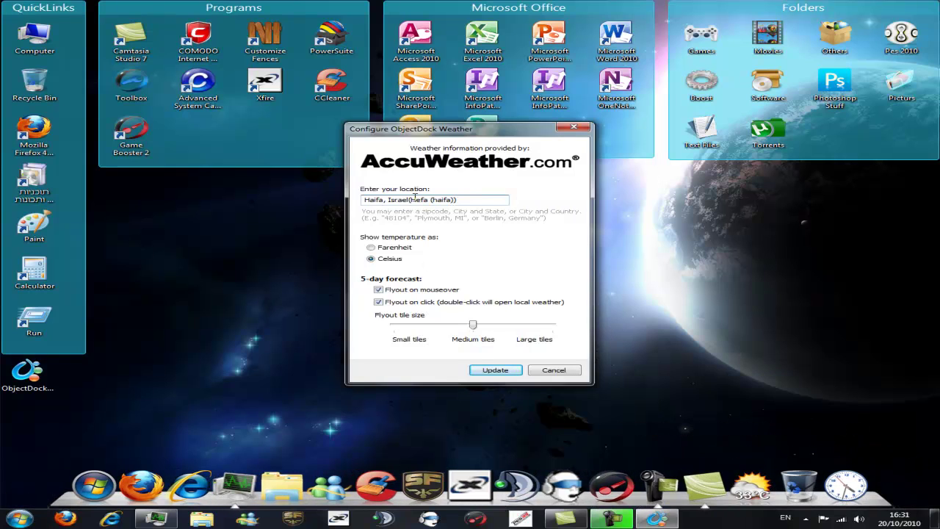
- Replace the Haifa location with Berlin, Germany, keeping Celsius, and confirm the new location
key("ctrl+a")
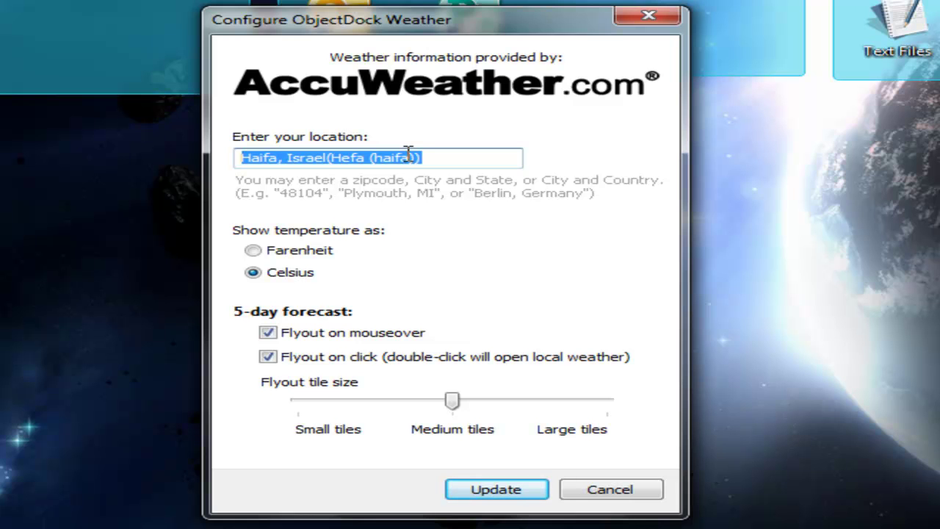
type("Berlin, Germany")
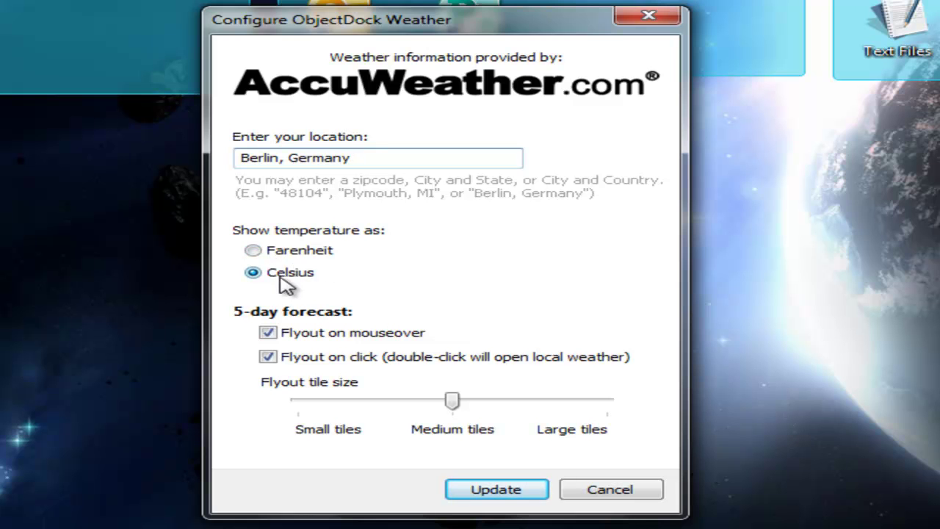
left_click(257, 268)
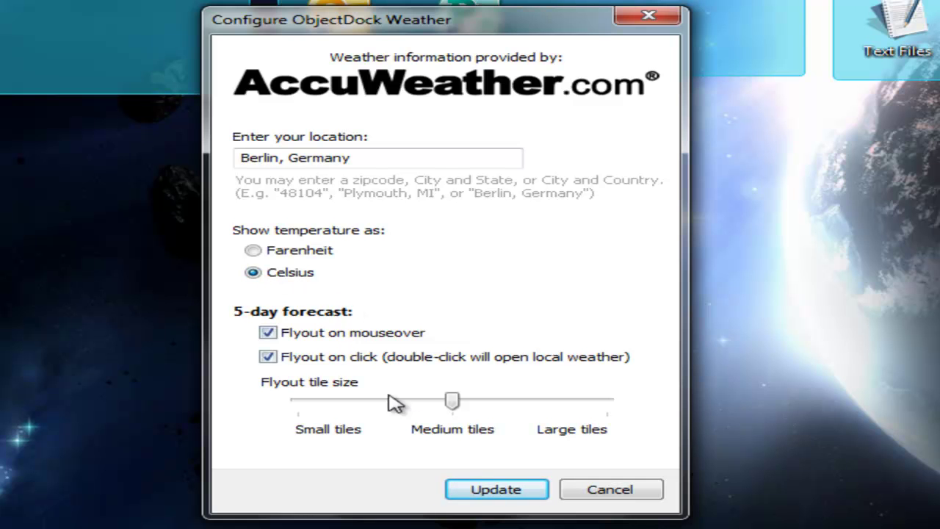
left_click(516, 498)
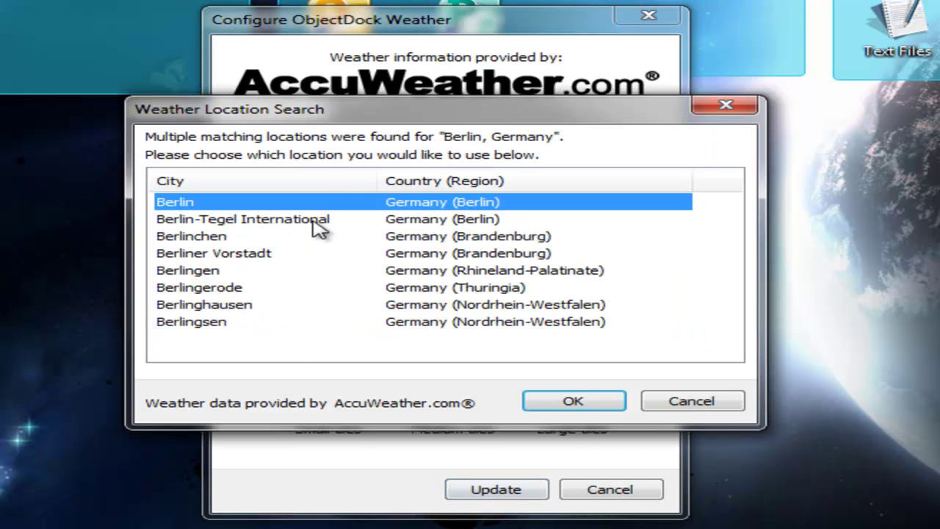
left_click(250, 219)
left_click(201, 288)
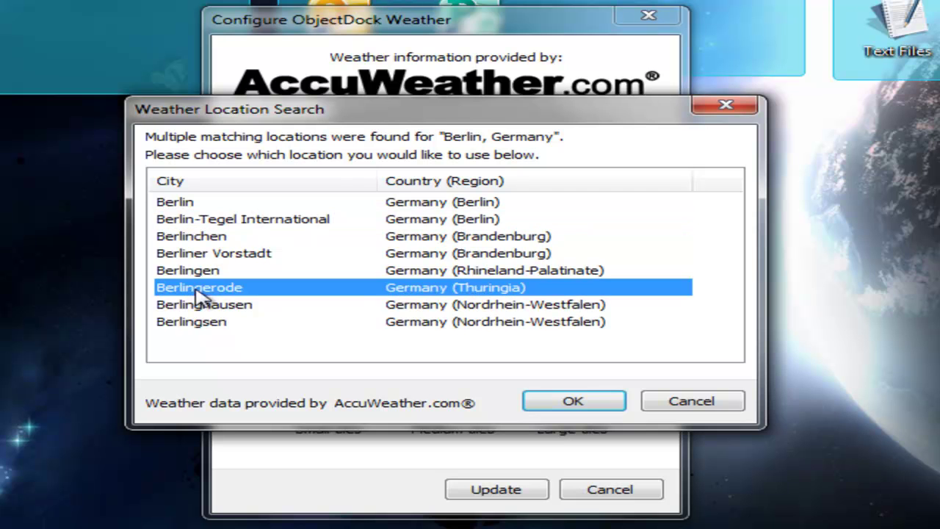
left_click(201, 204)
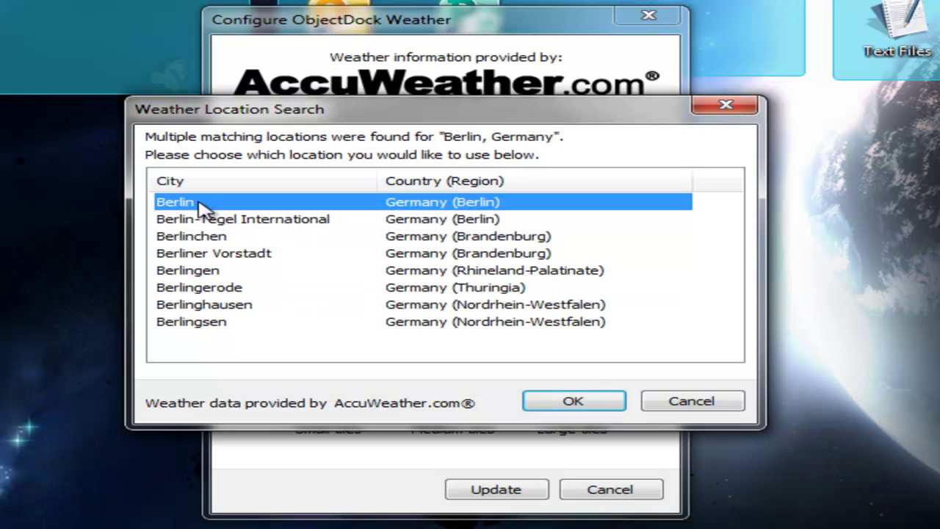
left_click(574, 402)
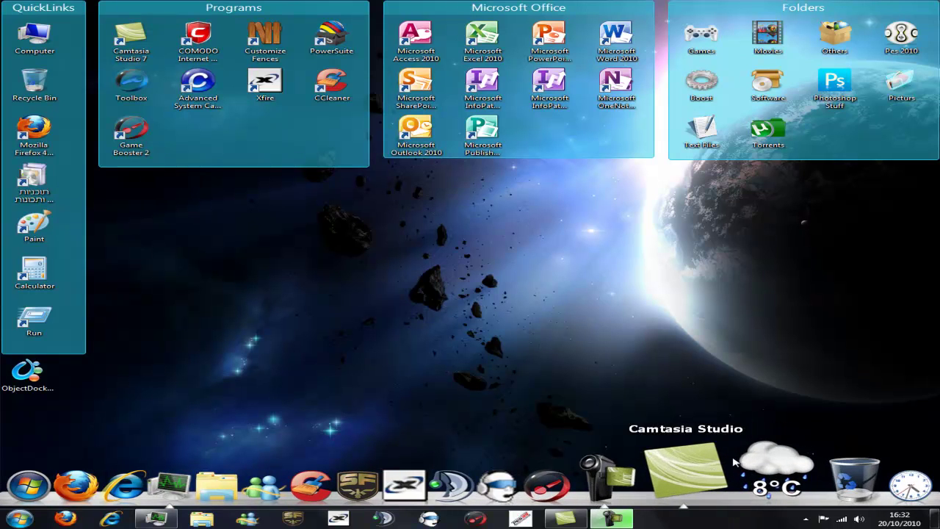
- Preview the Berlin forecast and drag the ObjectDock desktop shortcut onto the dock
mouse_move(776, 470)
left_click(754, 467)
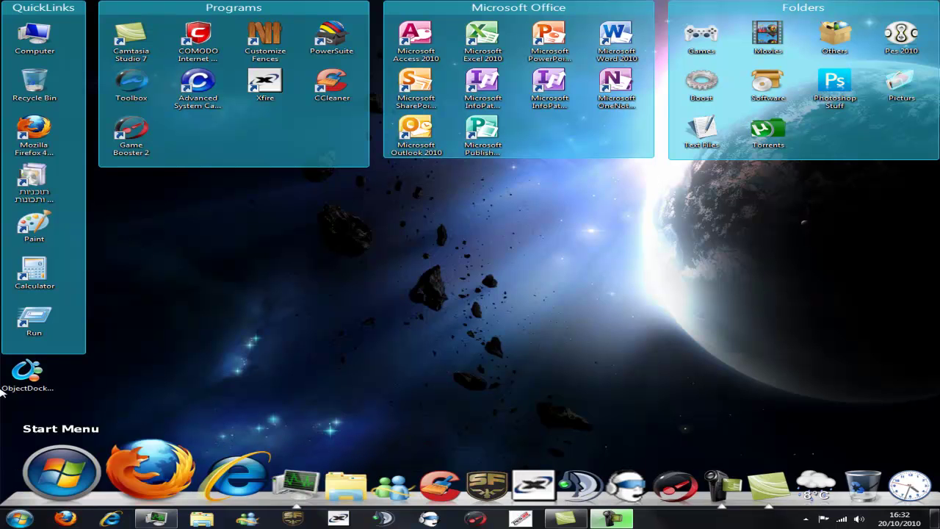
left_click_drag(11, 380, 357, 486)
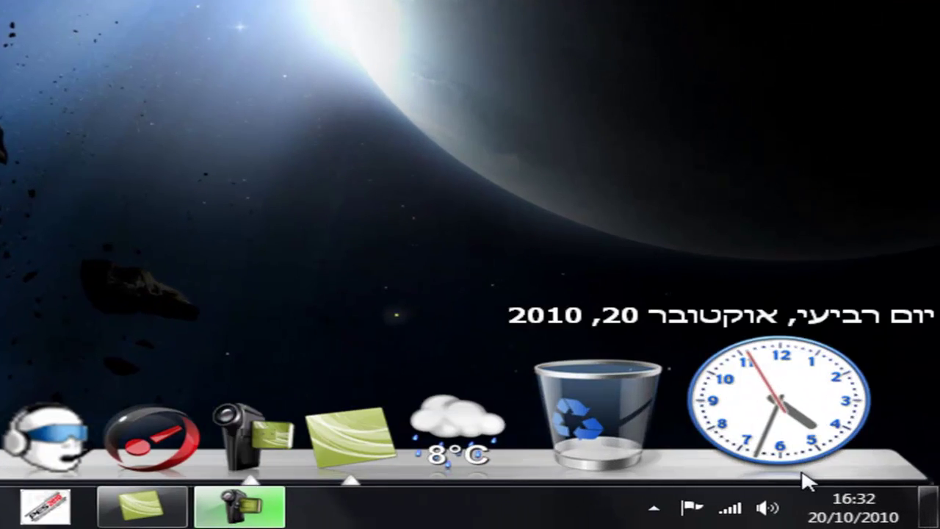
- Add a Show Desktop docklet to the dock's right end and test it along with the Start Menu docklet
right_click(876, 505)
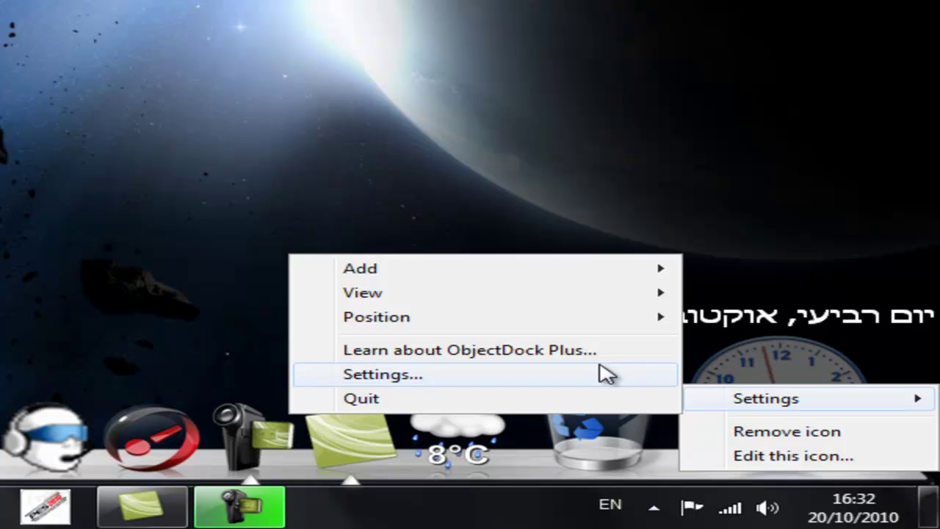
mouse_move(783, 411)
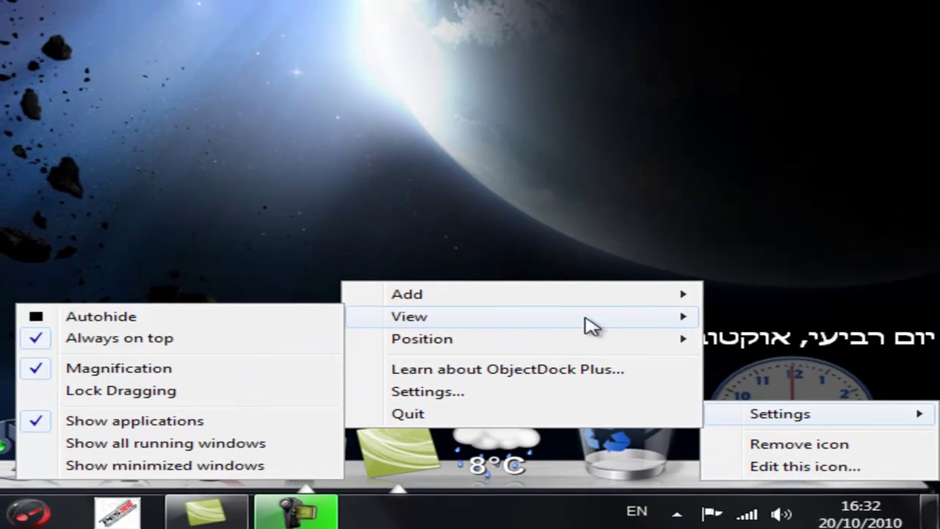
mouse_move(767, 301)
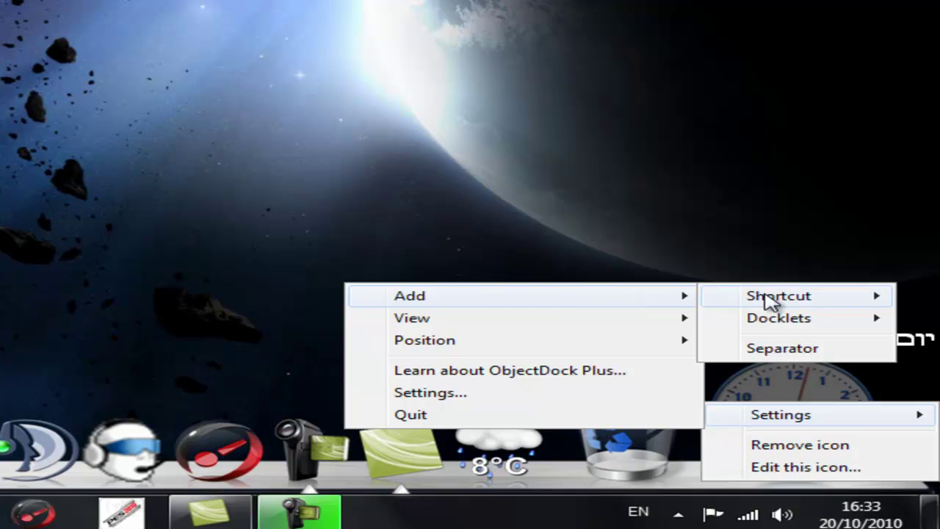
mouse_move(781, 316)
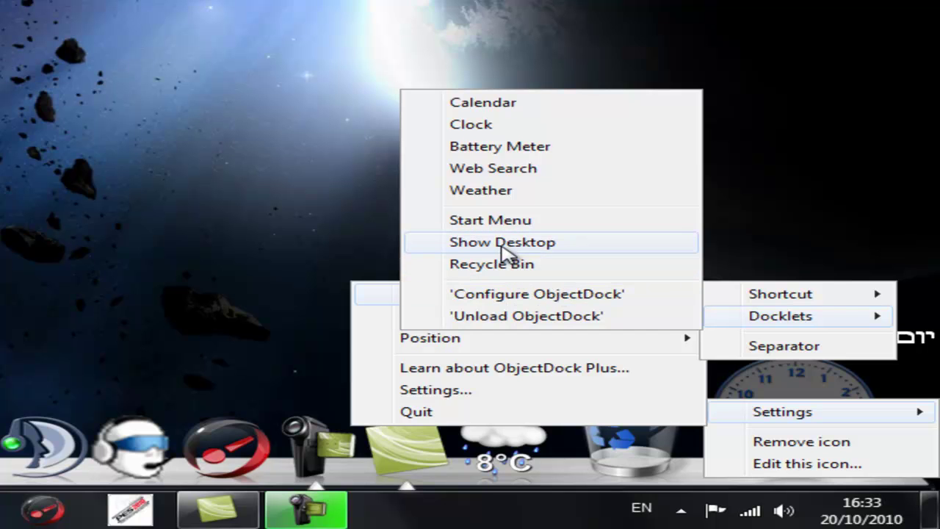
left_click(503, 242)
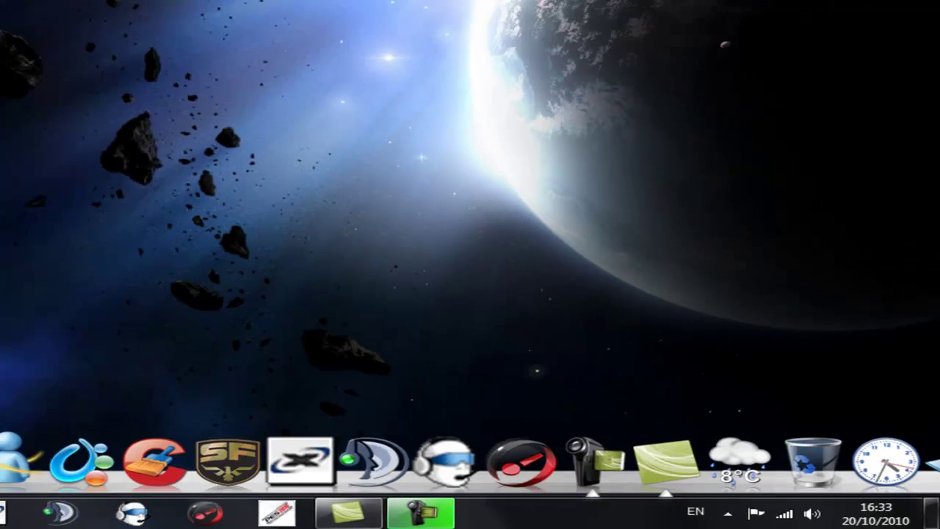
left_click(889, 487)
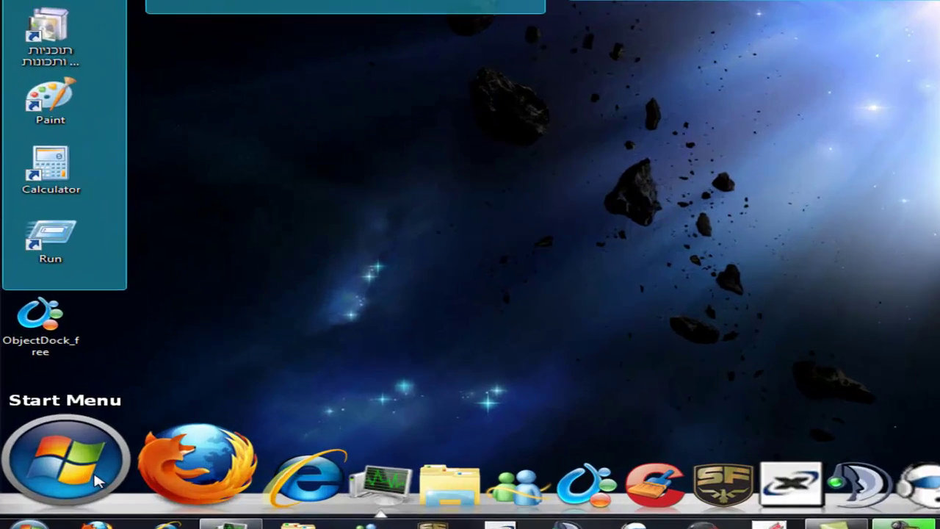
left_click(93, 470)
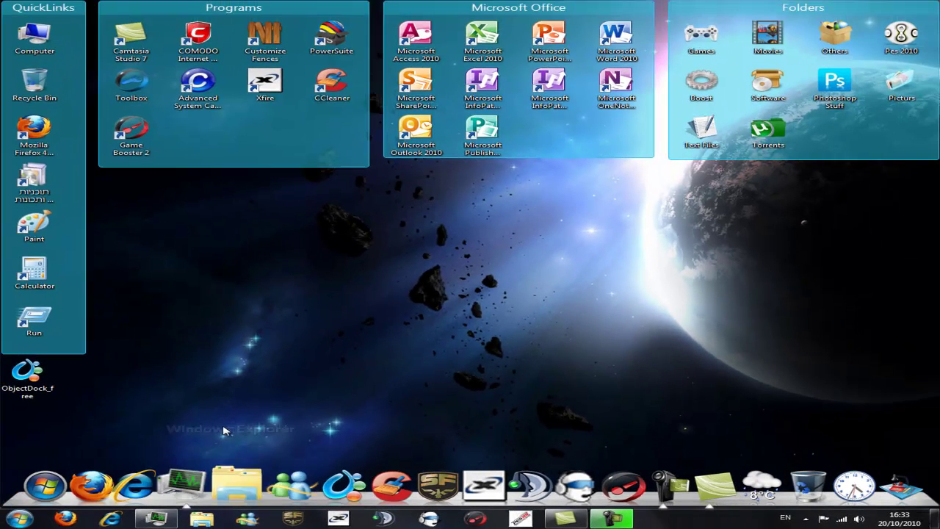
- Open the dock configuration, try creating a new dock, and decline the ObjectDock Plus upgrade offer
right_click(266, 503)
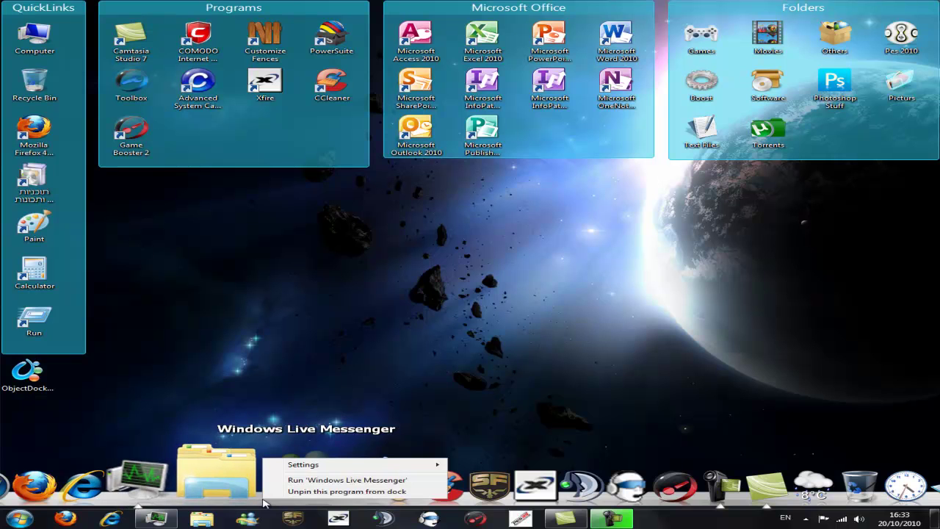
mouse_move(353, 465)
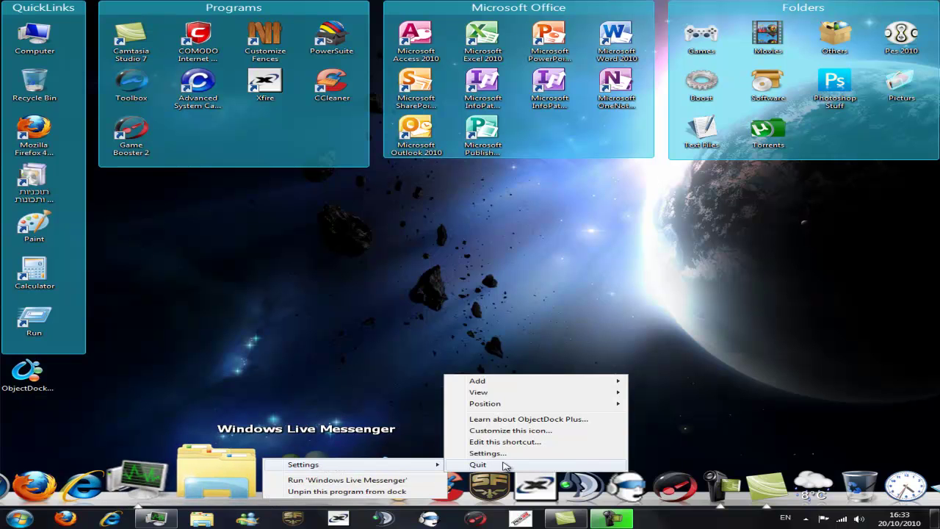
left_click(512, 454)
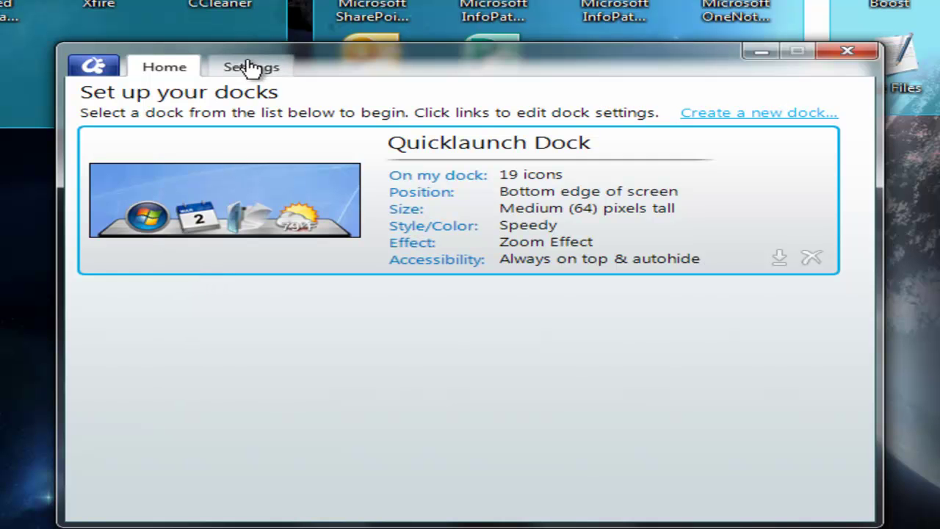
left_click(805, 113)
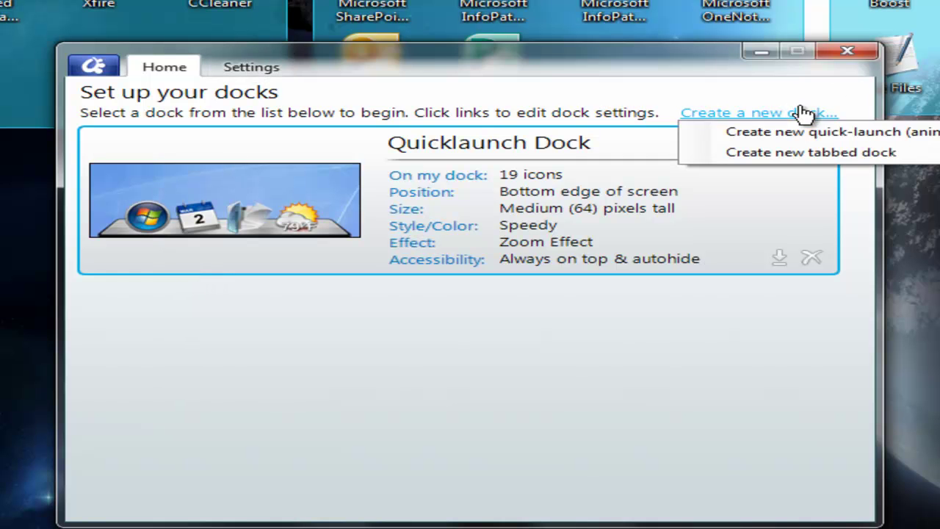
left_click(850, 134)
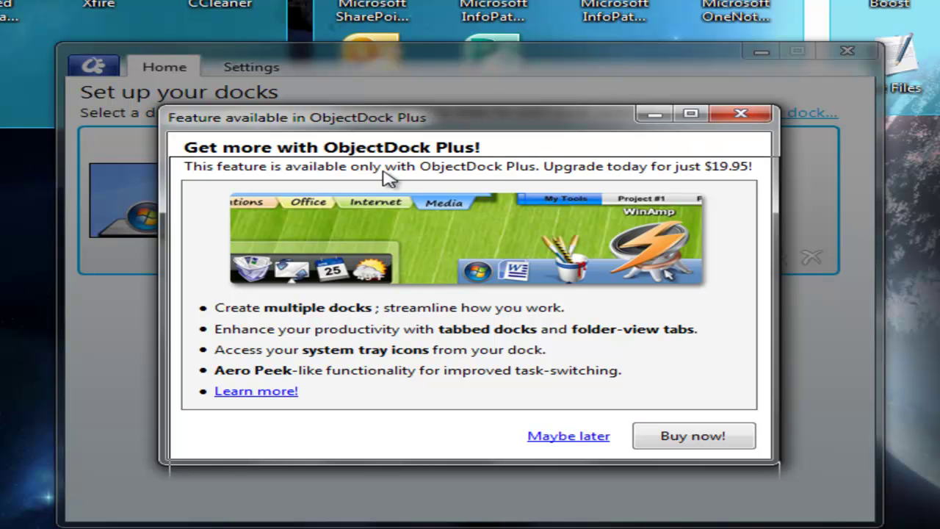
left_click_drag(357, 119, 434, 108)
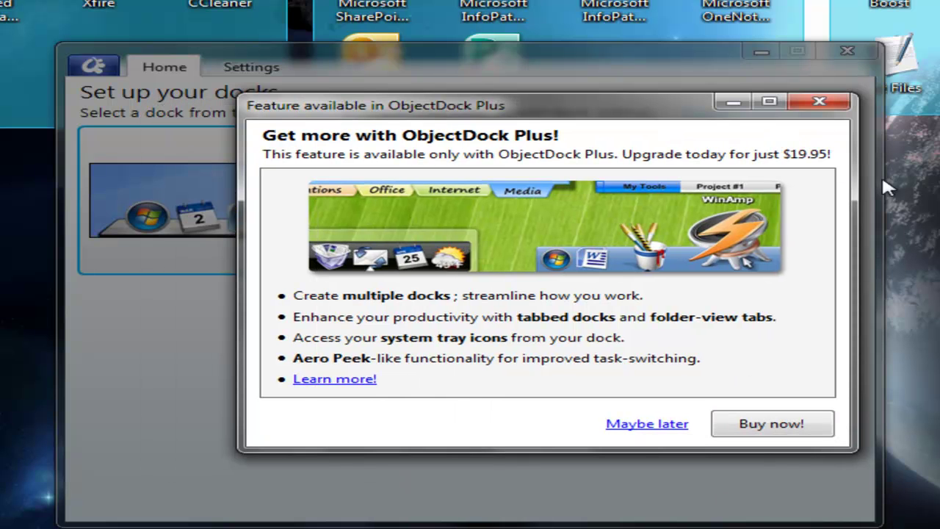
left_click(814, 102)
left_click(245, 68)
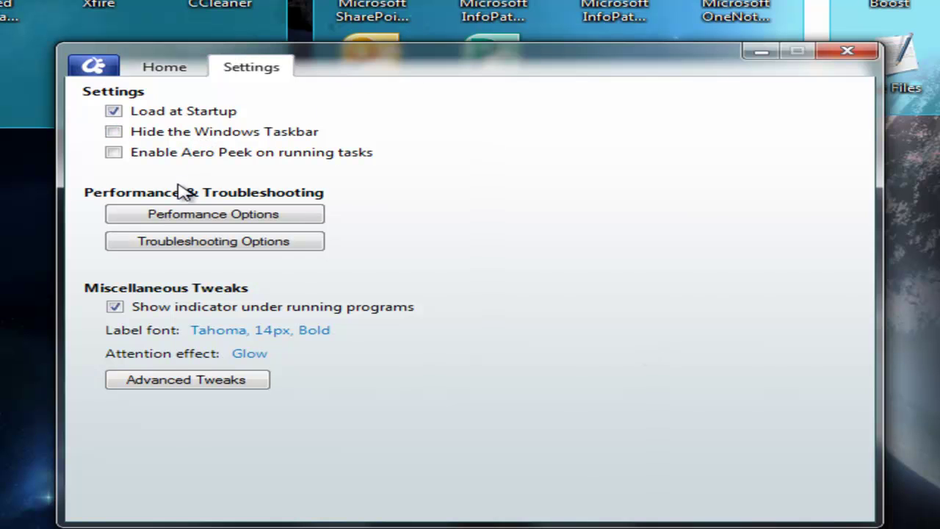
left_click(242, 215)
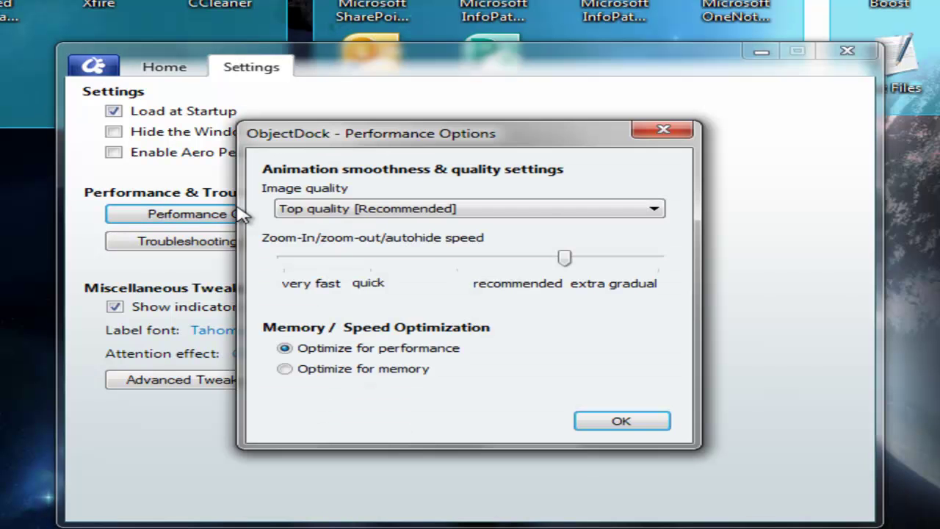
left_click(520, 212)
left_click(482, 251)
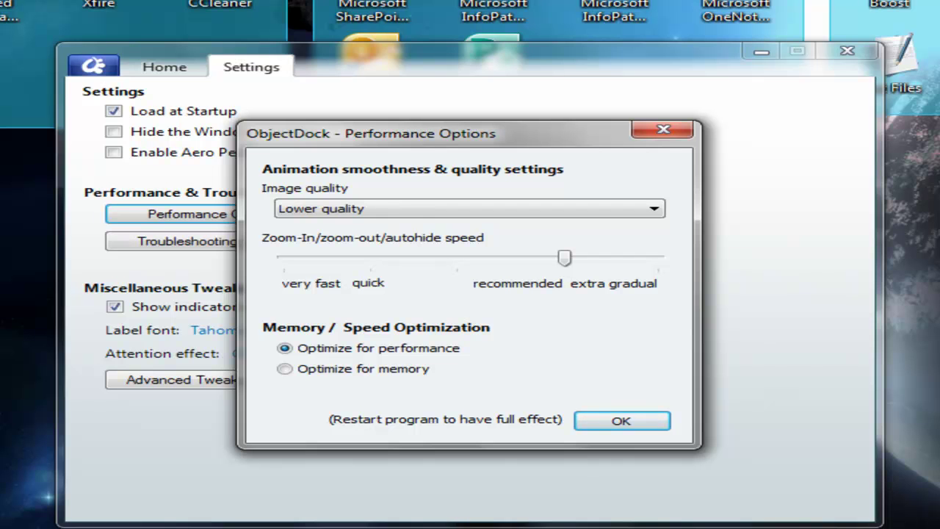
left_click(415, 212)
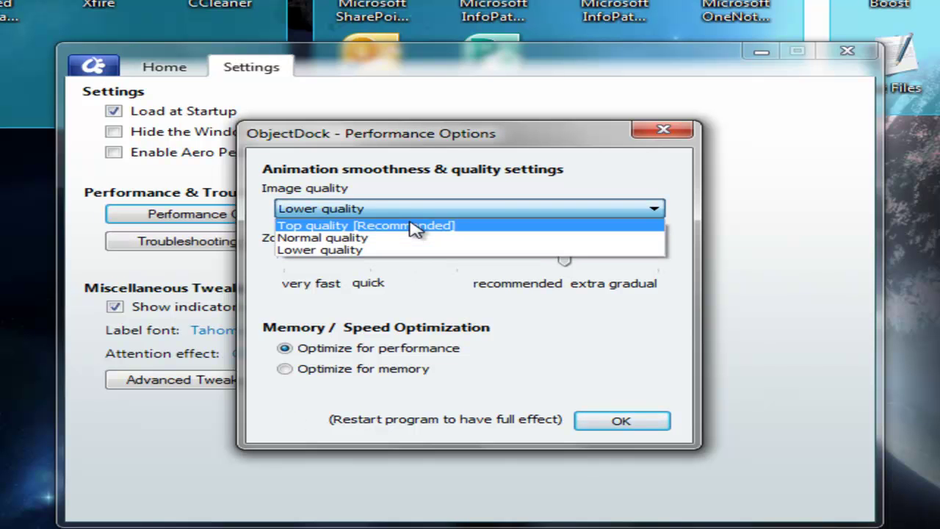
left_click(590, 427)
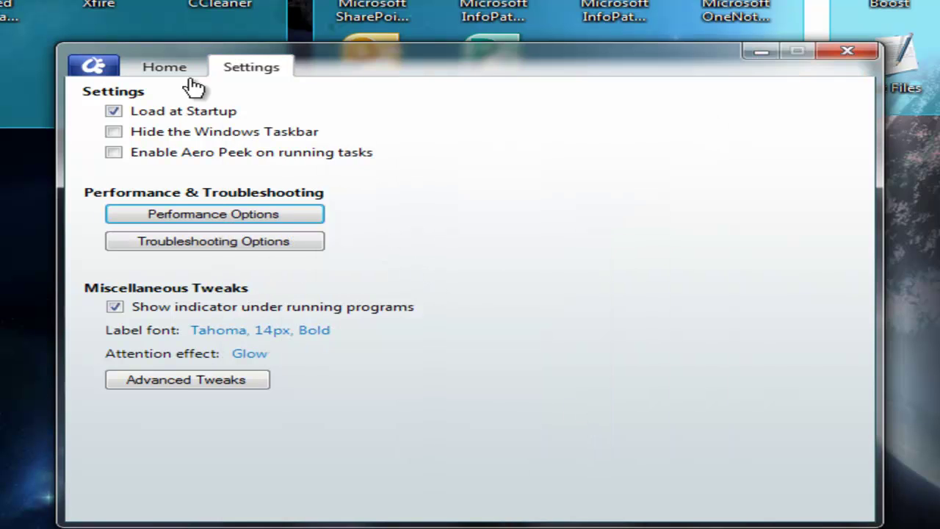
- Review Advanced Tweaks under Program Settings without changes, then close the ObjectDock settings window
left_click(165, 67)
left_click(96, 66)
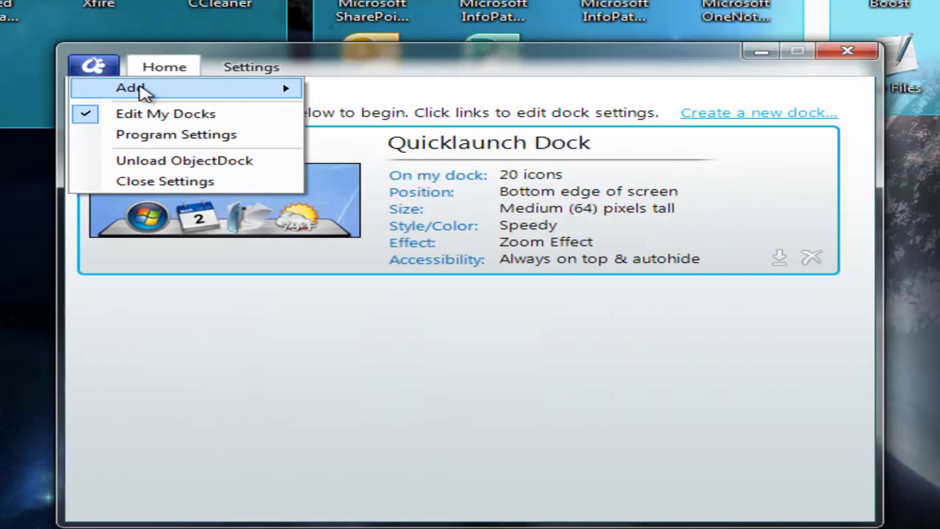
mouse_move(207, 116)
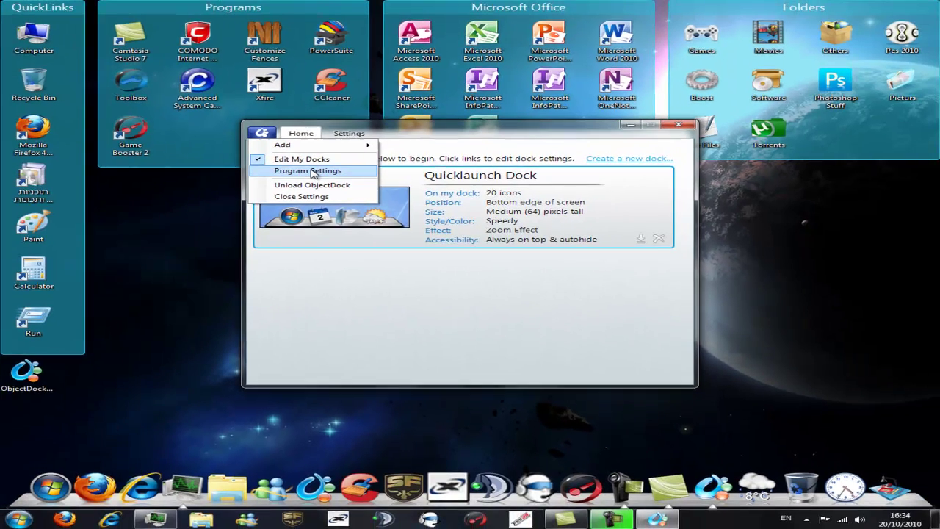
left_click(312, 171)
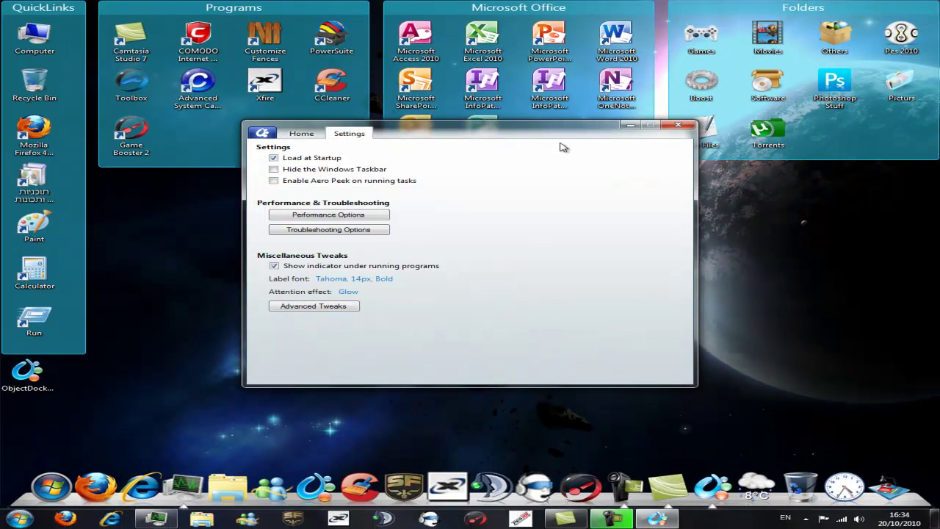
left_click(318, 308)
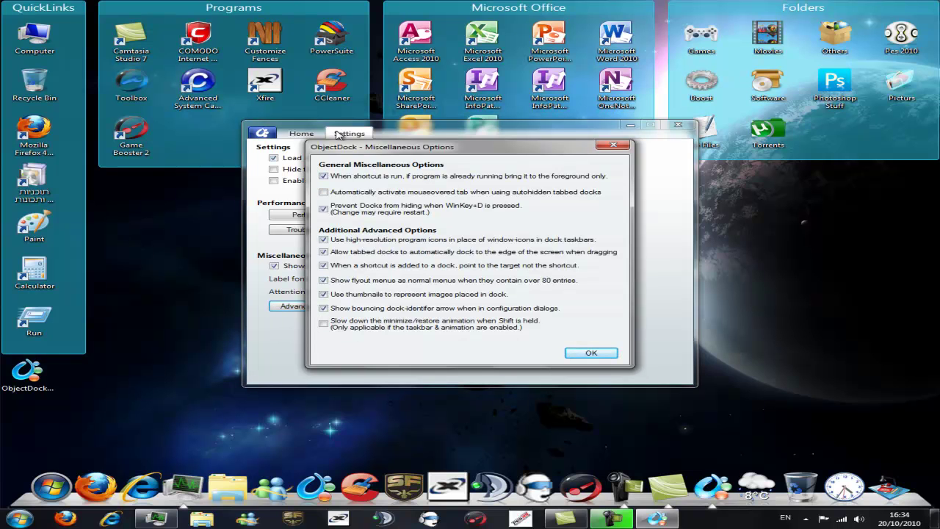
left_click(577, 356)
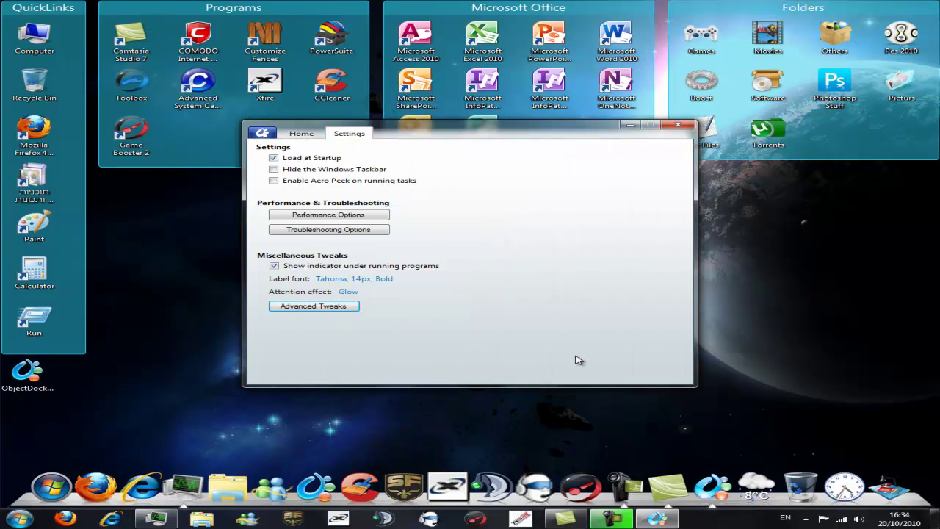
left_click(667, 130)
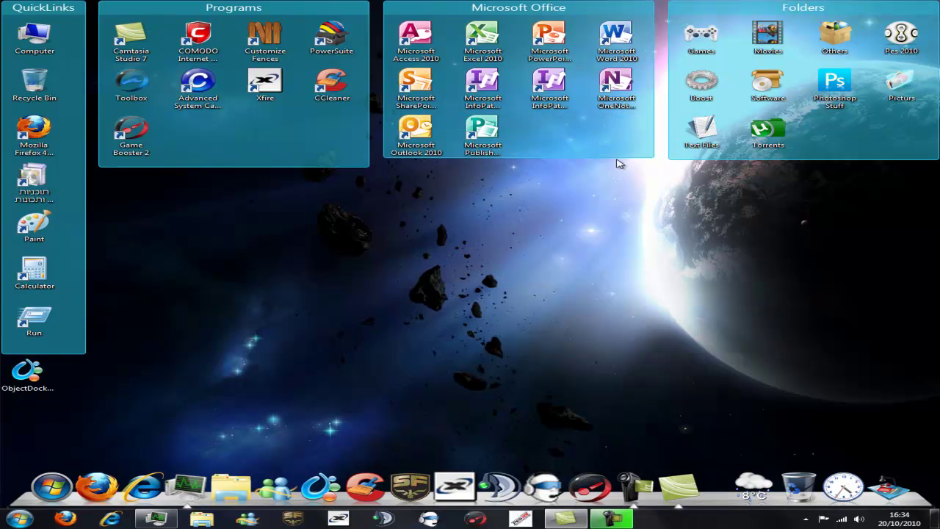
right_click(377, 376)
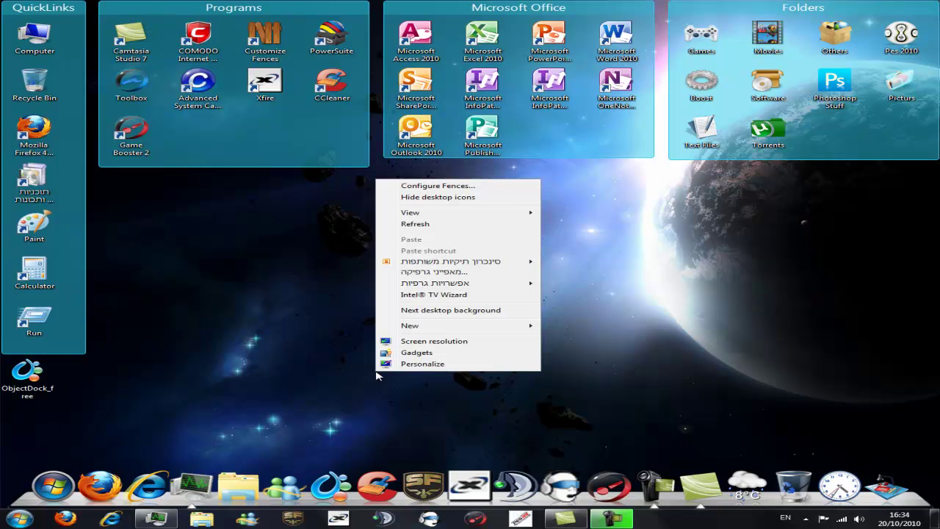